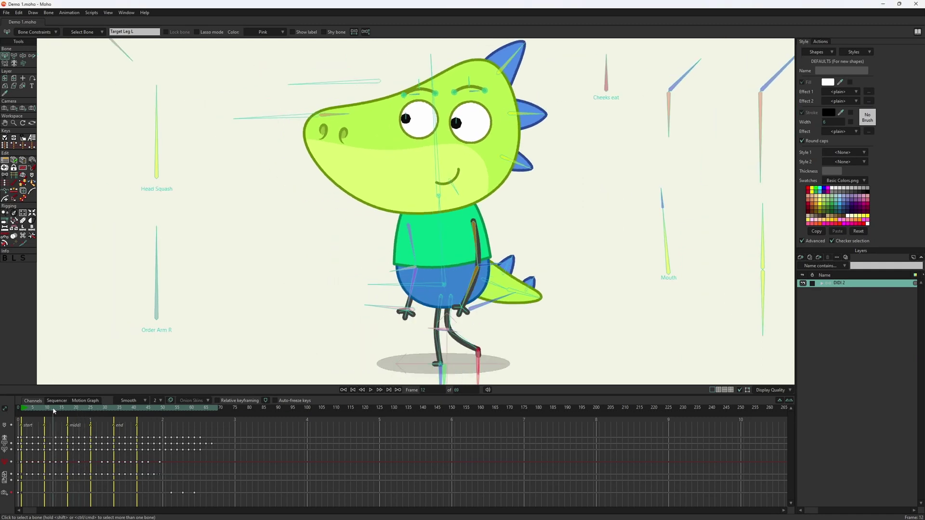
- Preview the dragon's walk with ghosted neighbouring poses turned on, then off again
mouse_move(82, 409)
mouse_down()
mouse_move(60, 407)
mouse_move(96, 410)
mouse_up()
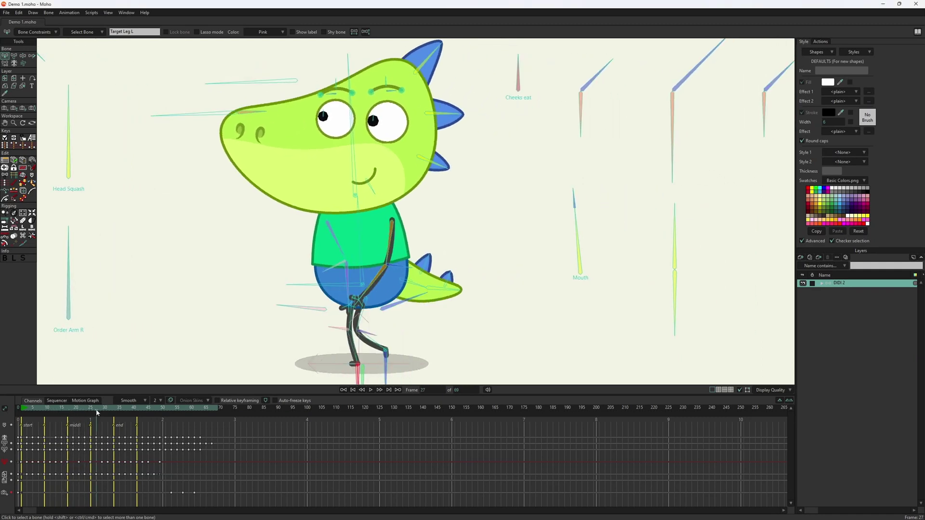
click(170, 400)
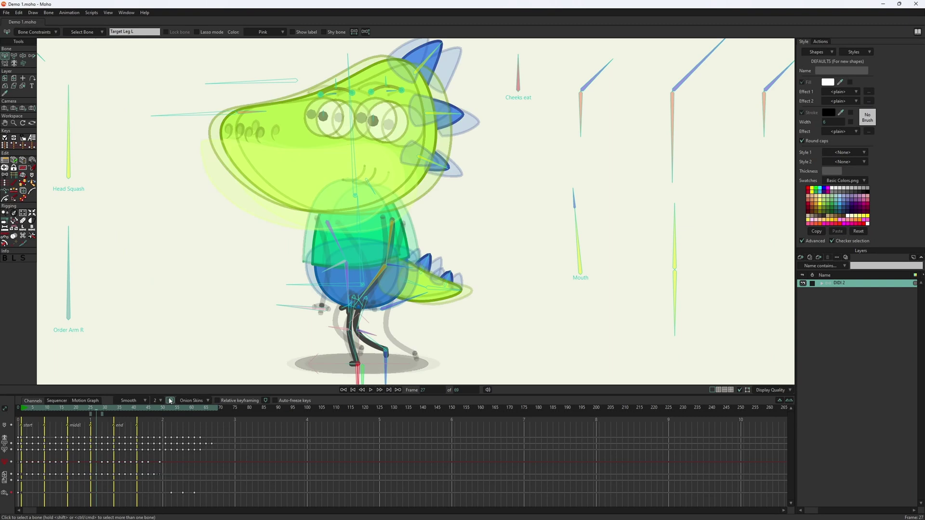
drag(97, 410, 93, 412)
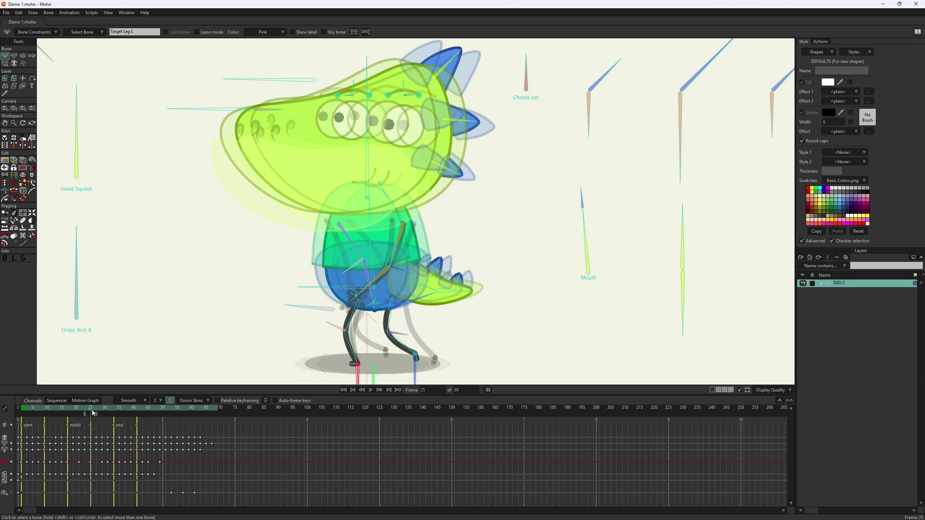
click(171, 400)
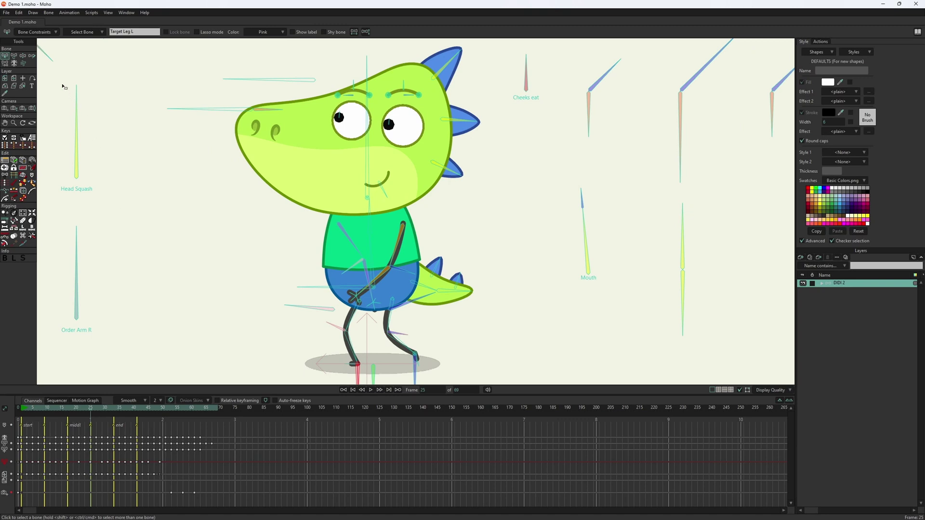
- Show the foot bone's motion path with the Transform Bone tool and step back in the walk
click(14, 55)
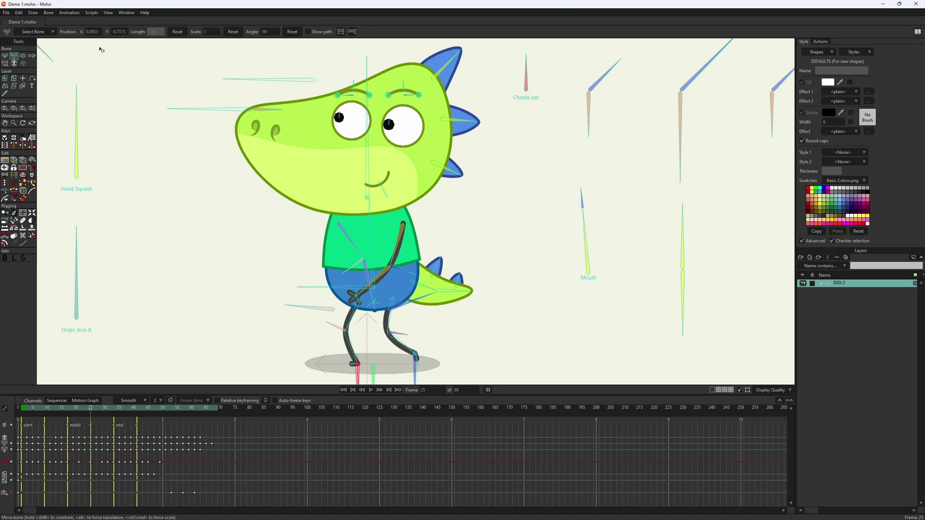
click(309, 32)
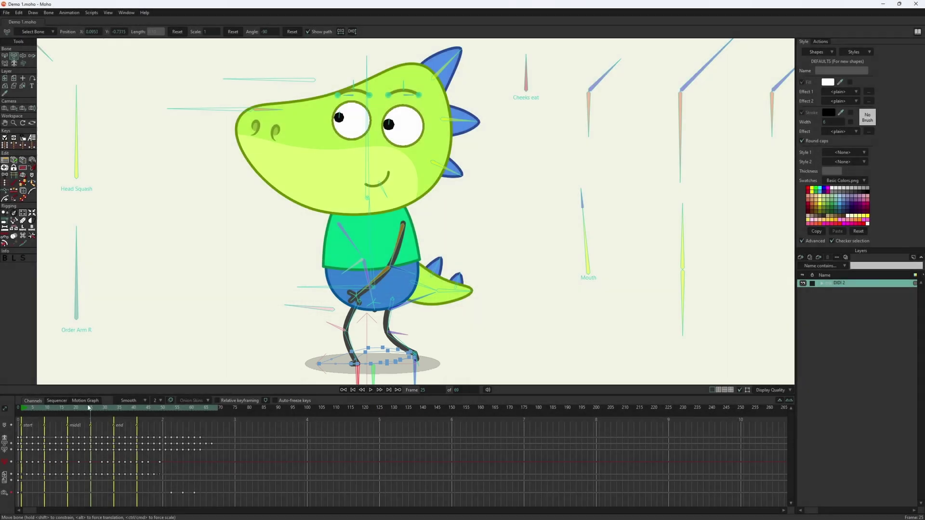
mouse_move(89, 409)
mouse_down()
mouse_move(42, 409)
mouse_move(130, 414)
mouse_move(47, 416)
mouse_up()
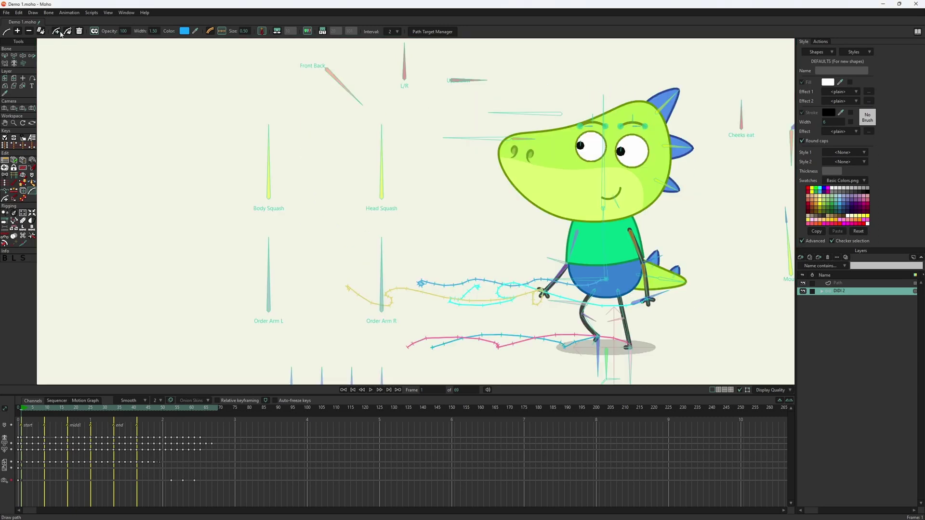
- Advance the walk to about frame 44 and select the arm bone
click(34, 409)
drag(35, 409, 151, 407)
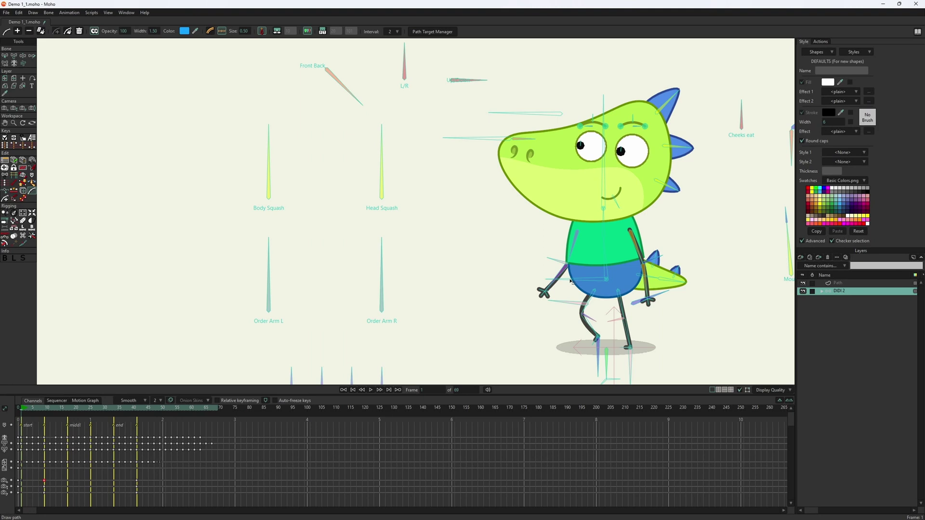
click(562, 275)
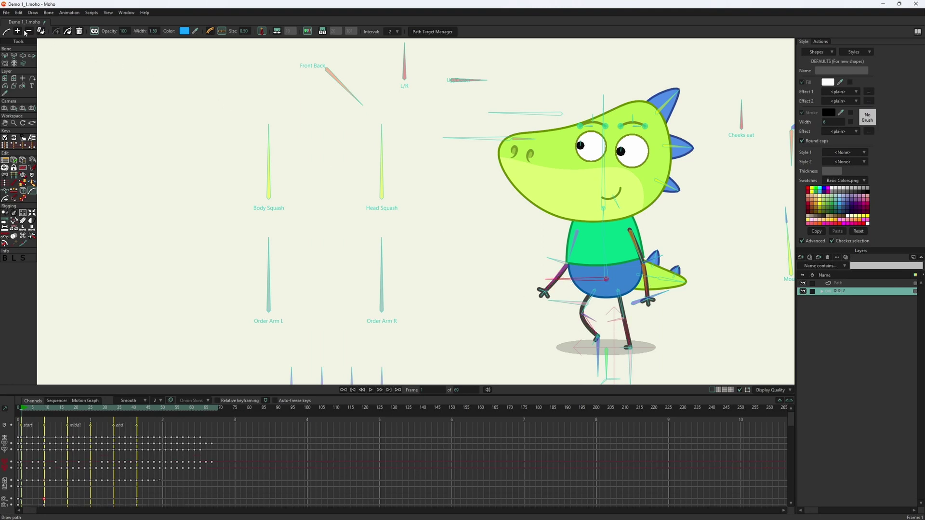
- In Path Target Manager, untick the first target, randomize trail colours, apply, and scrub to frame 9
click(433, 32)
click(497, 239)
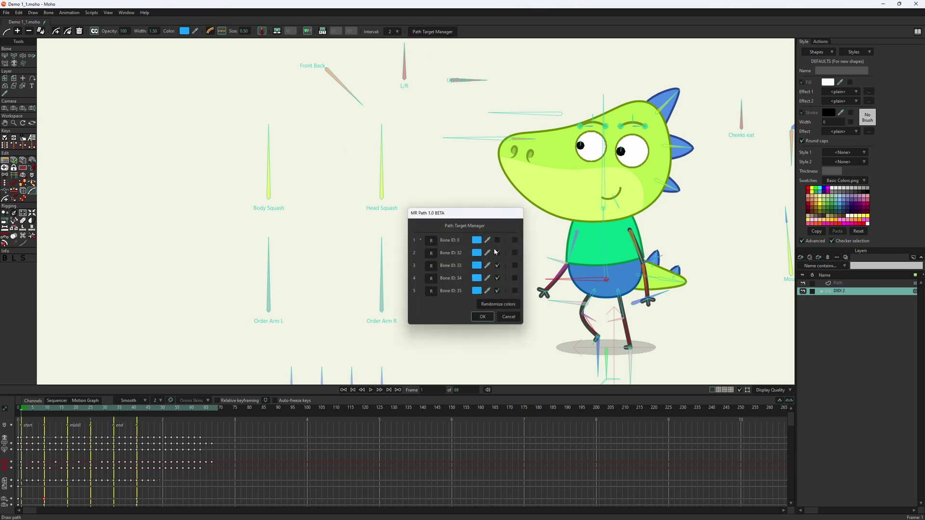
click(485, 306)
click(482, 315)
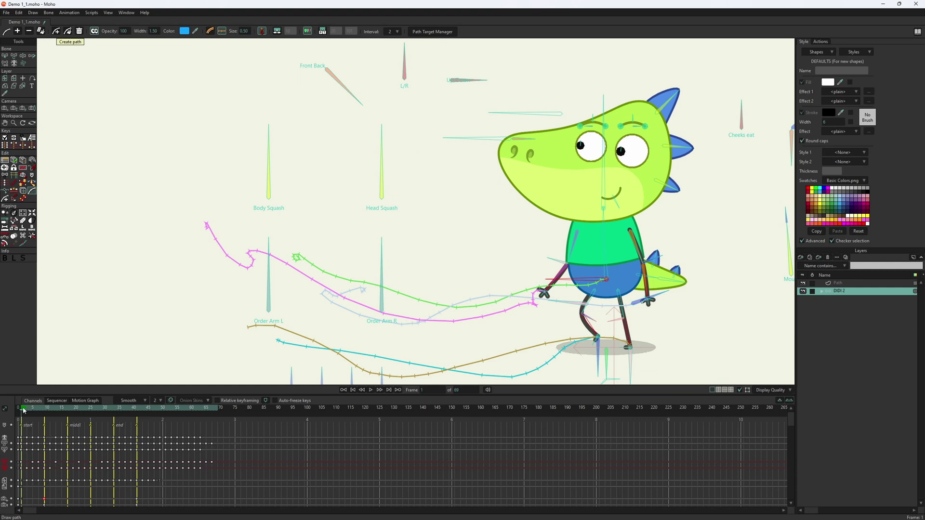
drag(25, 408, 94, 409)
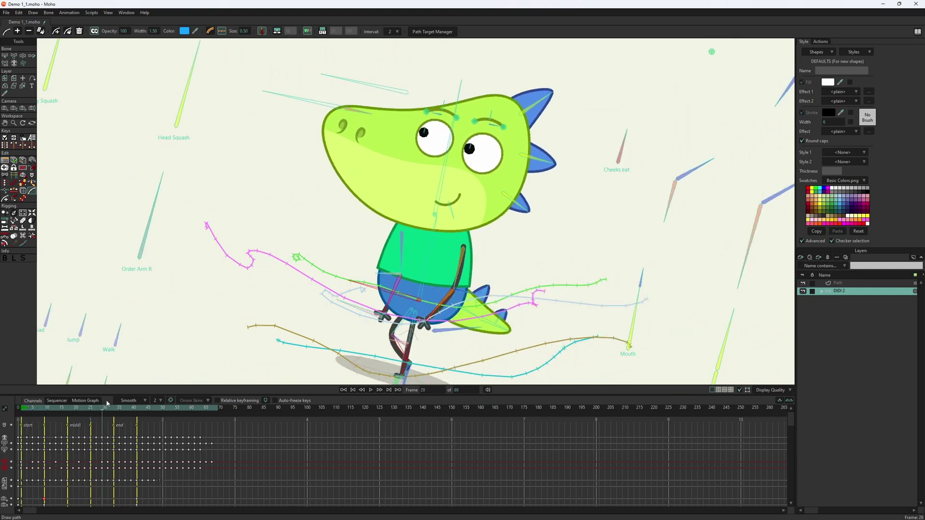
- Step the walk forward, then drag the toy car and hand down and to the right
drag(93, 408, 118, 402)
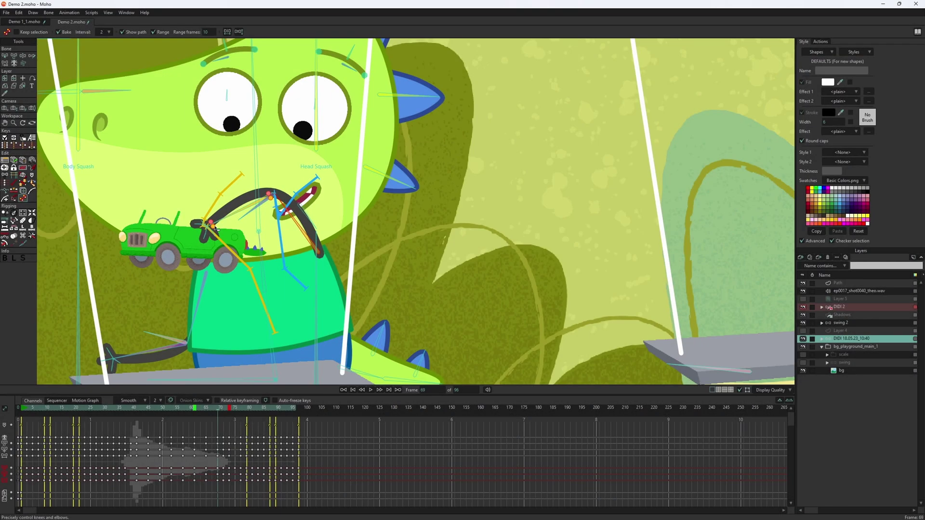
mouse_move(218, 227)
mouse_down()
mouse_move(235, 258)
mouse_move(276, 225)
mouse_up()
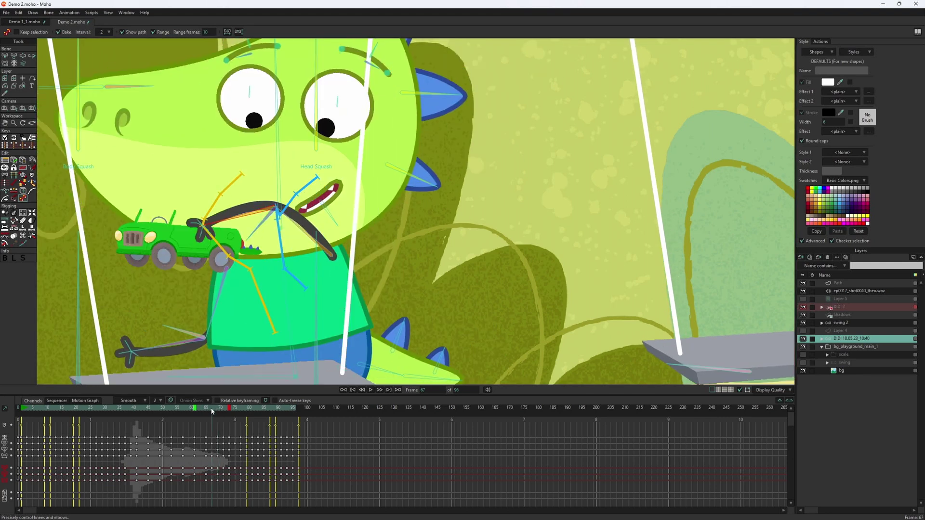
mouse_move(209, 228)
mouse_down()
mouse_move(243, 213)
mouse_move(245, 256)
mouse_up()
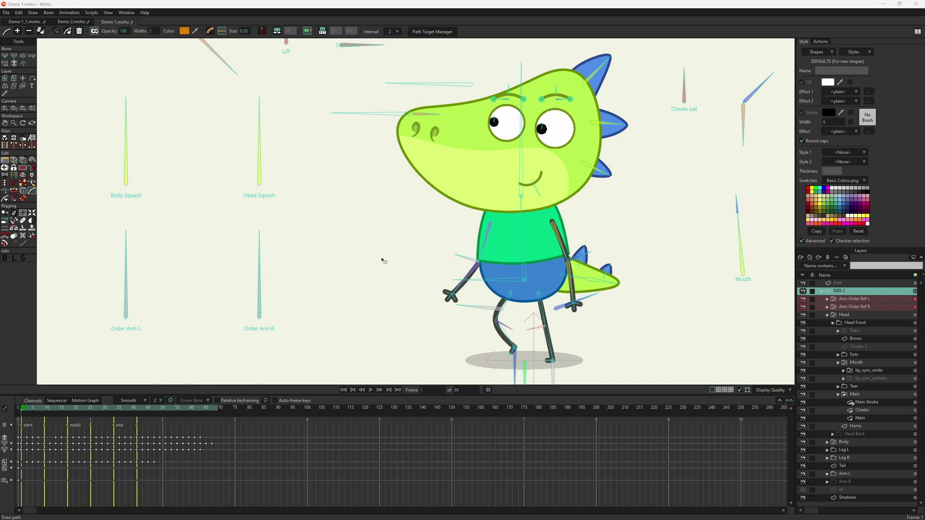
- With the arm bone and Main layer selected, make Bone ID 0's trail blue, then randomize both trail colours
click(483, 281)
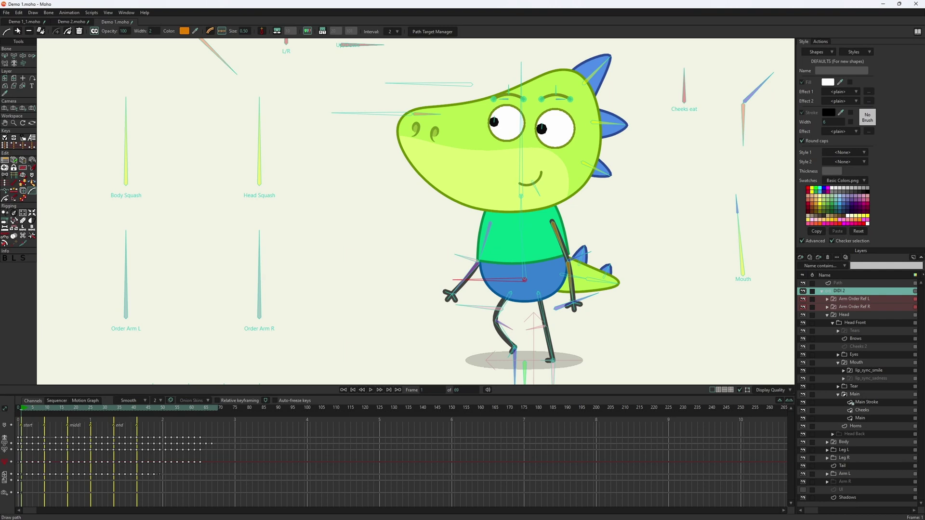
ctrl+alt+click(452, 136)
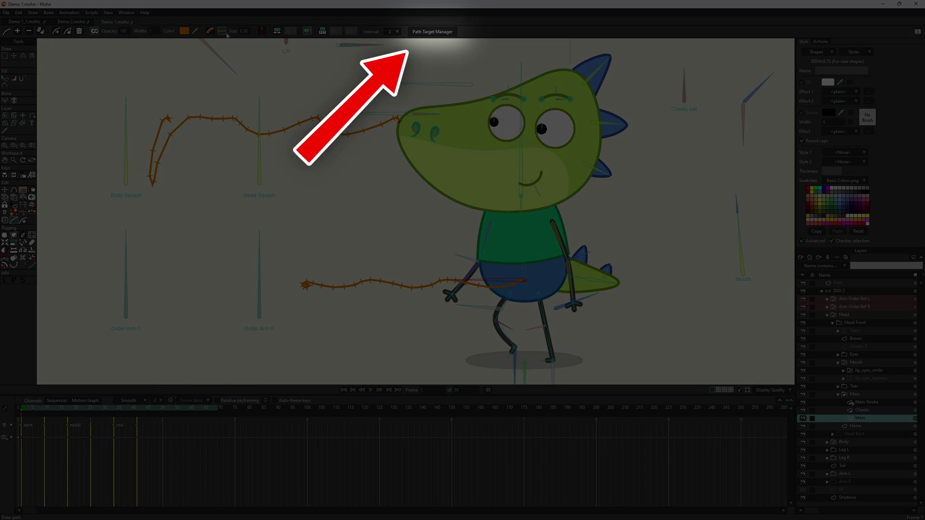
click(419, 32)
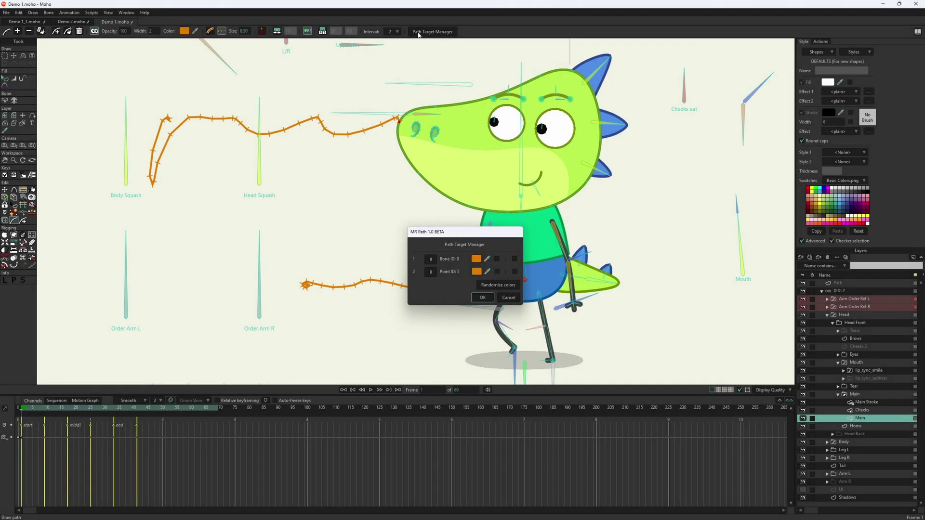
mouse_move(448, 260)
click(474, 259)
click(345, 206)
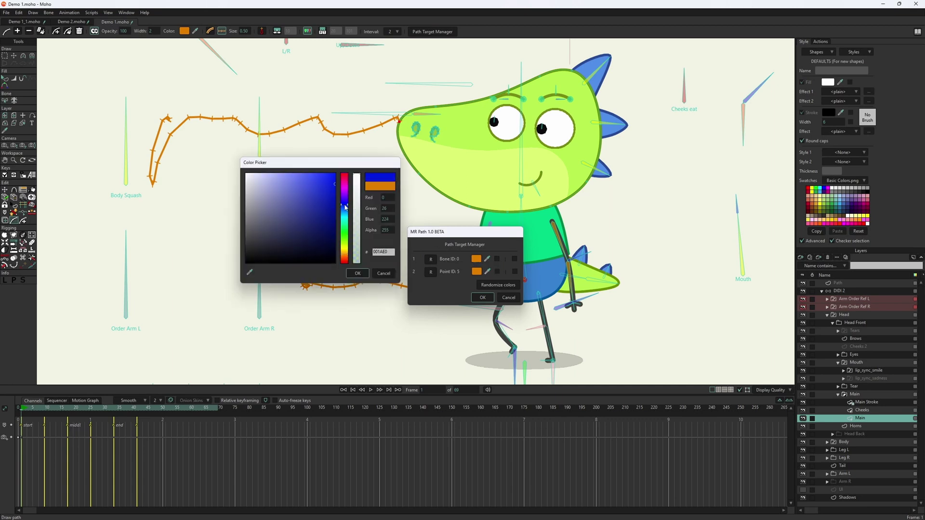
click(358, 274)
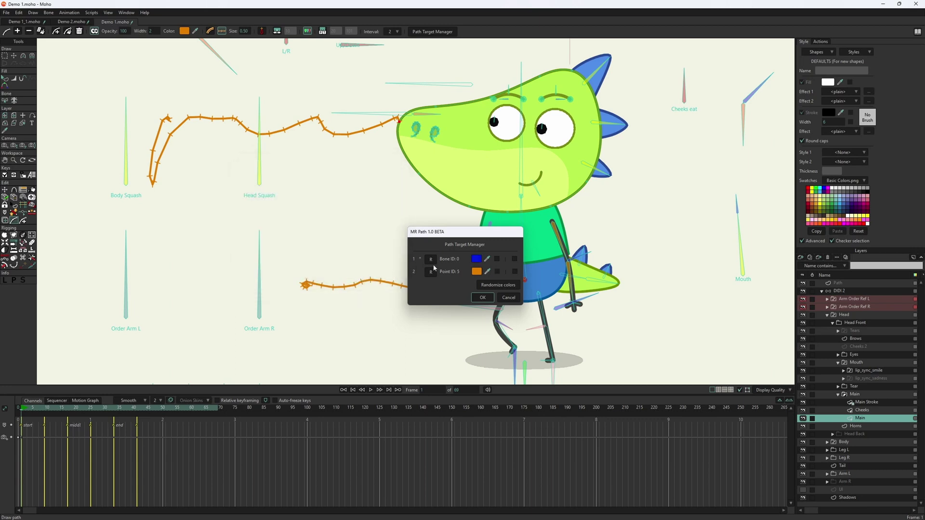
click(482, 287)
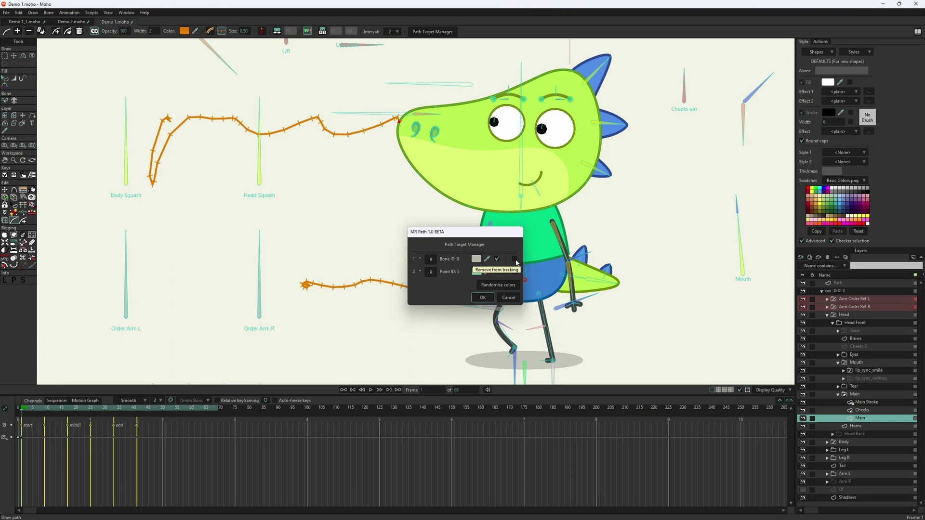
click(483, 299)
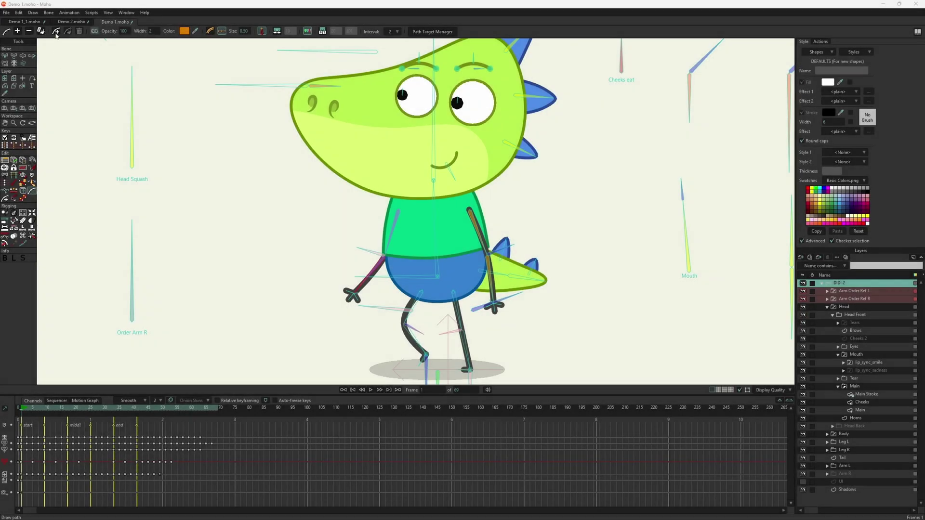
- Draw the arm's orange motion path, then clear all drawn trajectories
click(56, 32)
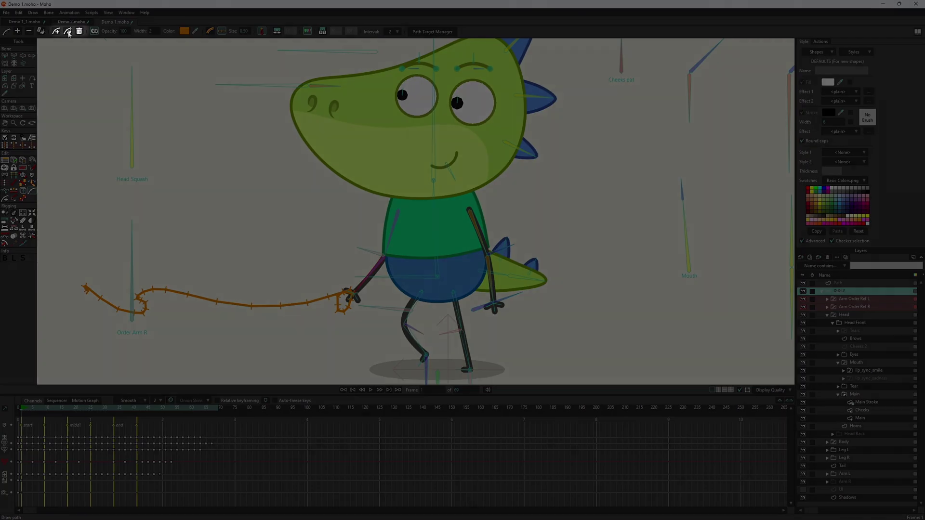
click(68, 31)
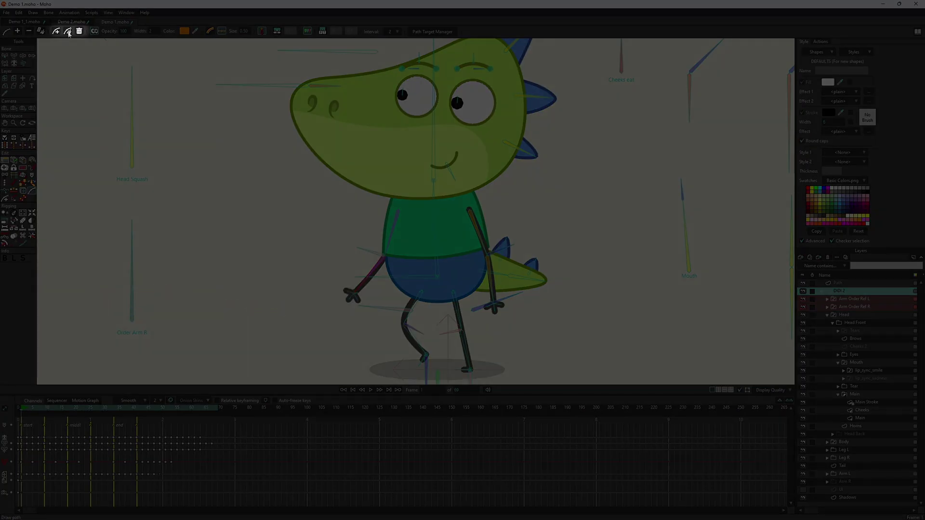
click(80, 32)
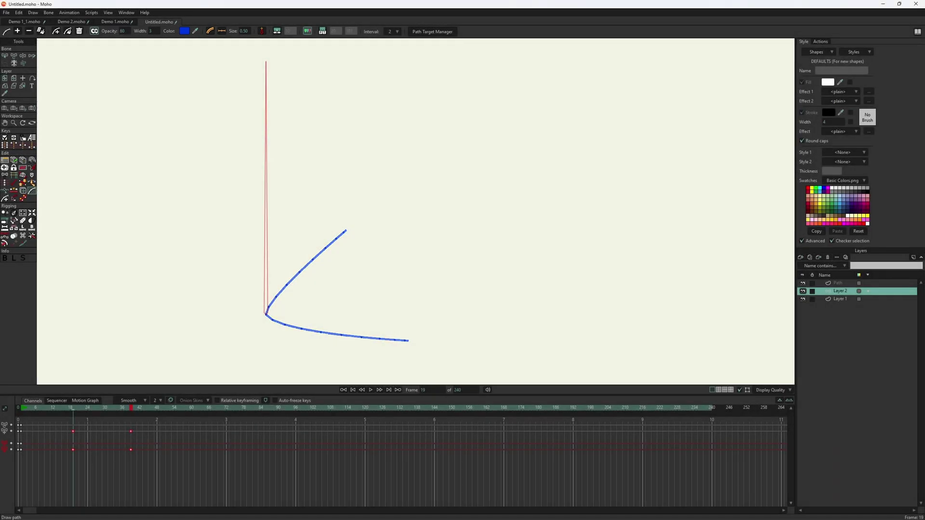
- Set trajectory opacity to 100, thicken it, recolour it red, and redraw it with tick marks
mouse_move(123, 31)
mouse_down()
mouse_move(149, 45)
mouse_move(161, 32)
mouse_up()
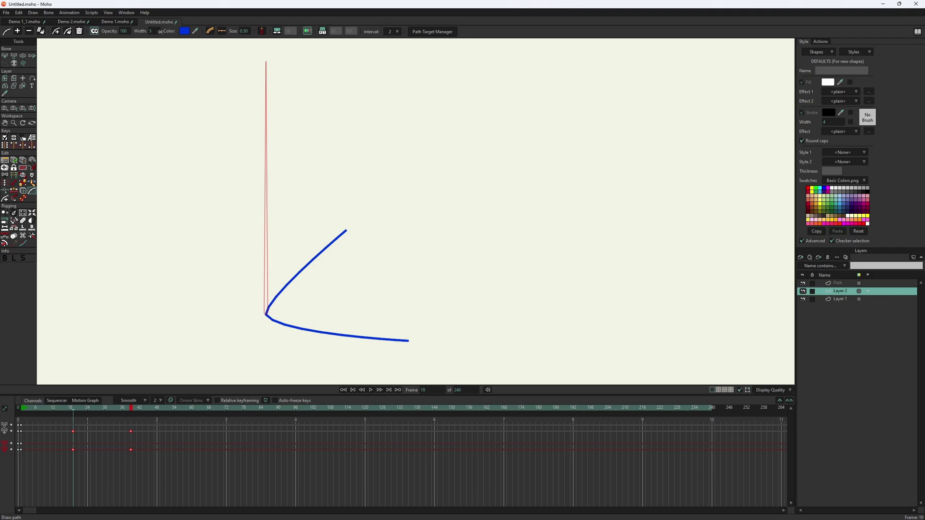
click(56, 32)
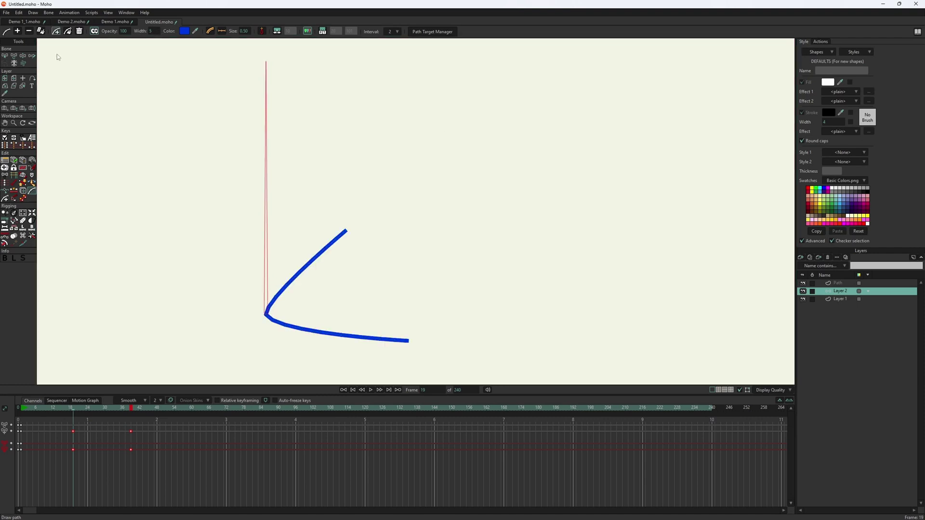
click(185, 31)
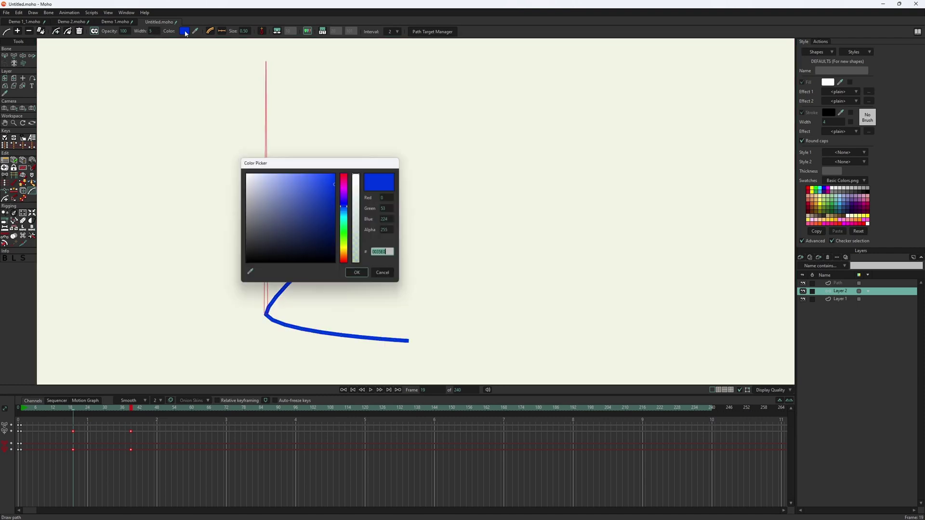
drag(340, 247, 344, 262)
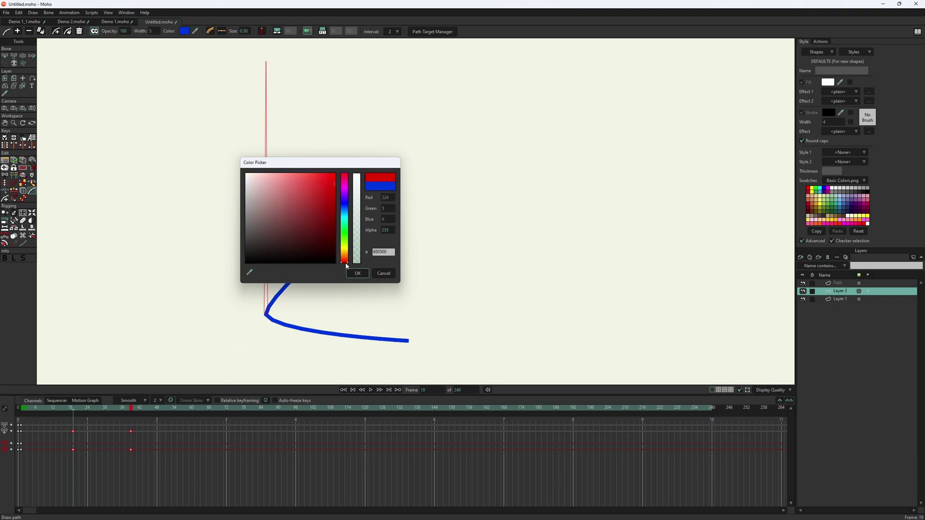
click(350, 273)
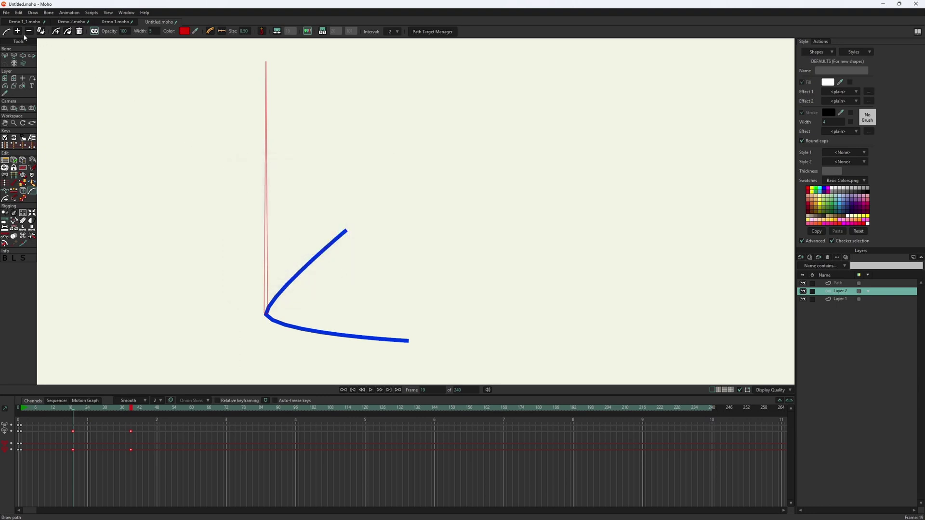
click(48, 33)
click(221, 33)
- Refresh the path, enlarge its tick marks, switch it to a thin outline, and redraw it
key(g)
click(56, 32)
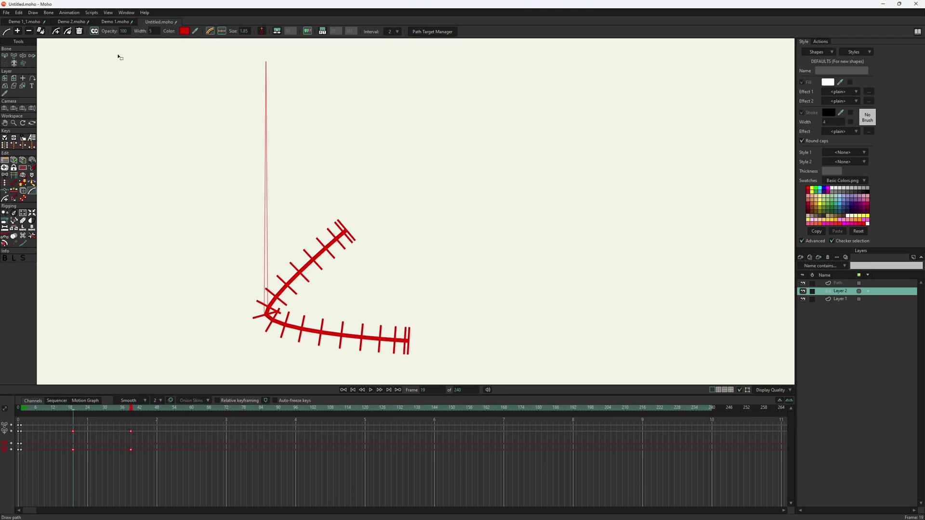
click(56, 32)
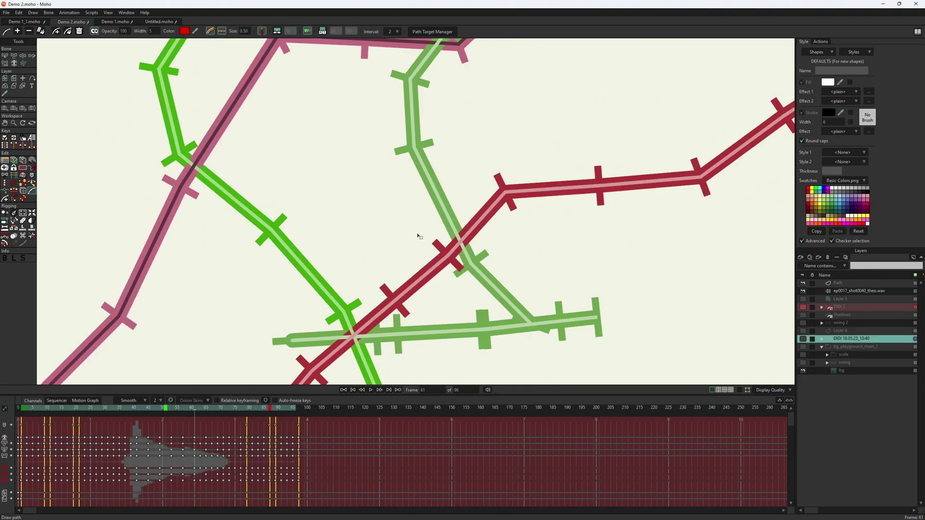
drag(419, 238, 355, 239)
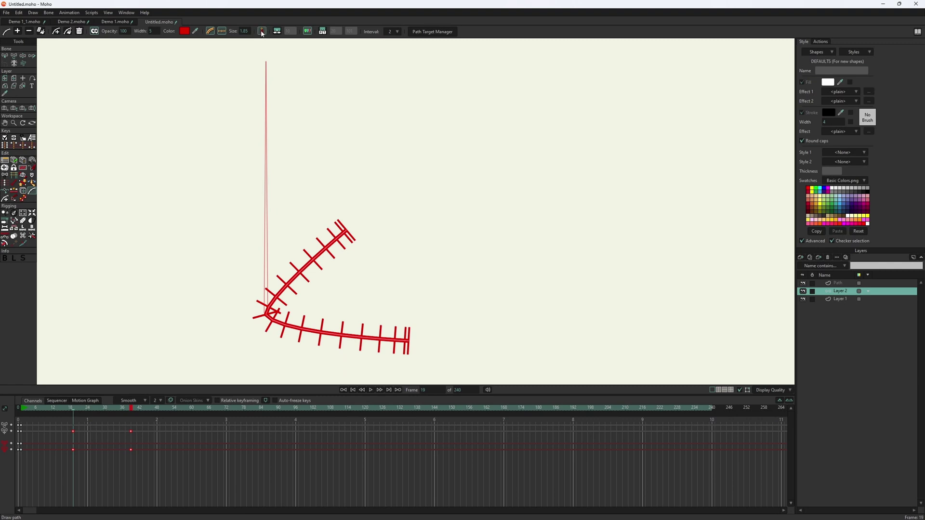
click(57, 33)
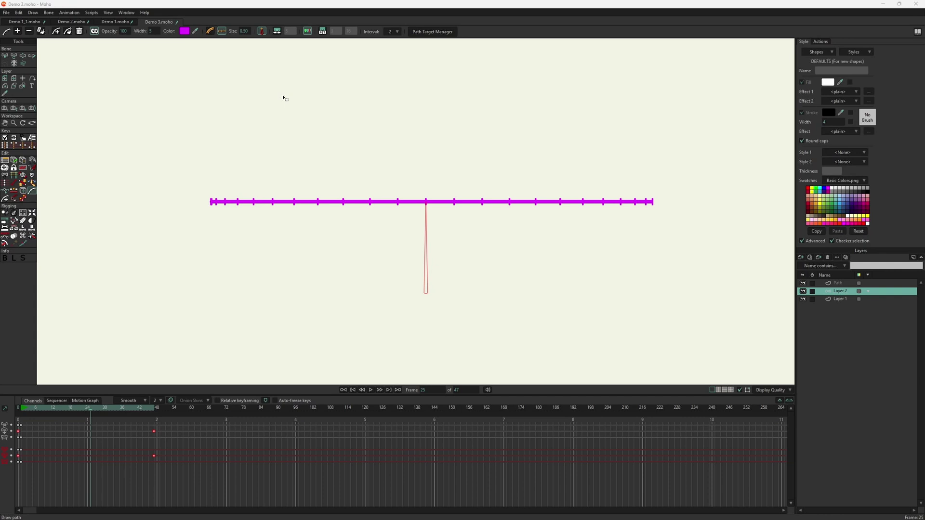
- Turn on numeric tick spacing for the magenta path in Demo 3
click(277, 31)
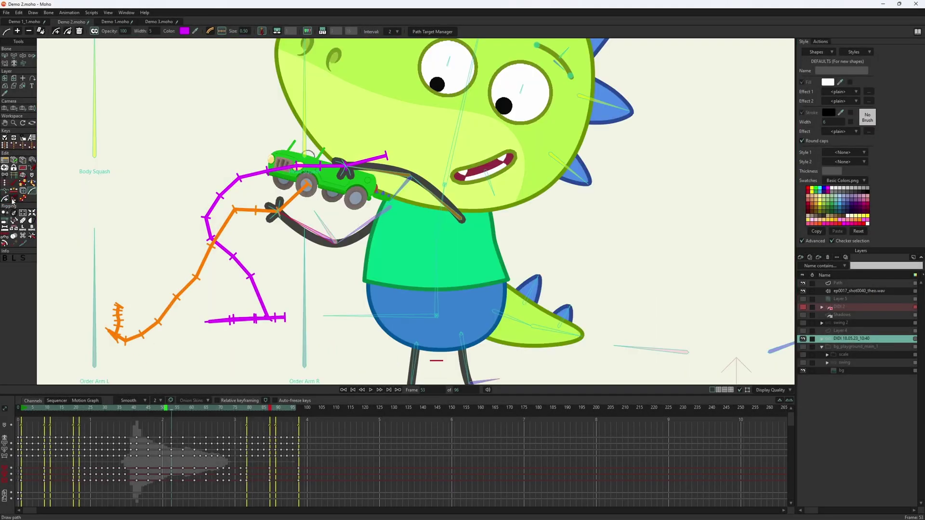
- Step forward a few frames and bend the arm holding the toy car
click(23, 198)
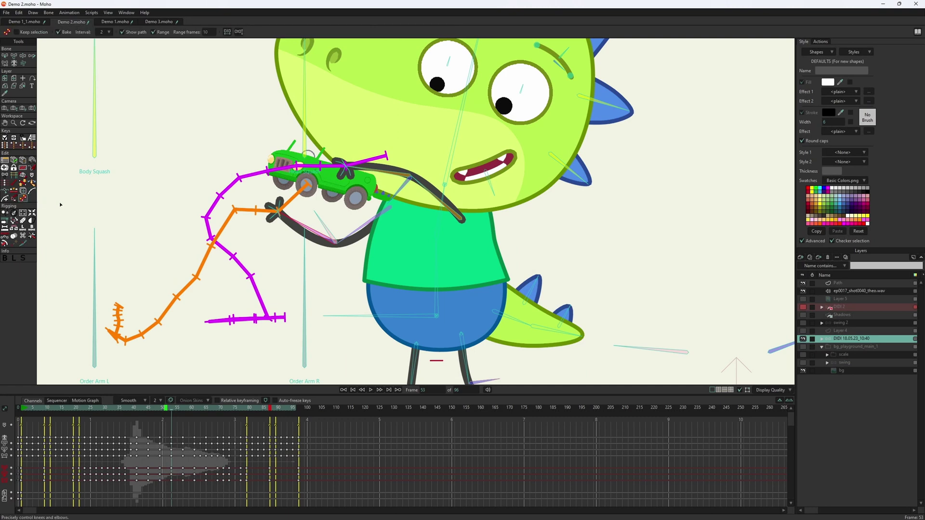
key(ctrl+Right)
key(ctrl+Right)
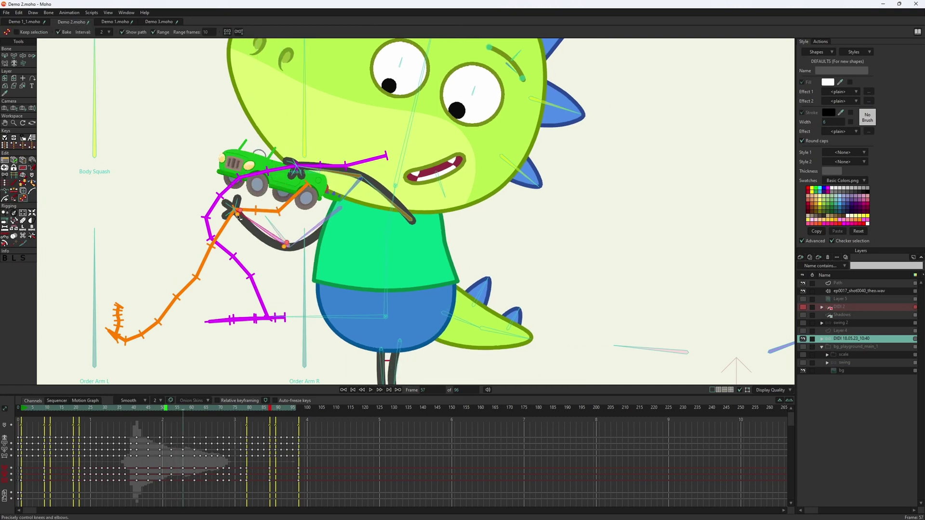
mouse_move(237, 217)
mouse_down()
mouse_move(244, 228)
mouse_move(236, 224)
mouse_up()
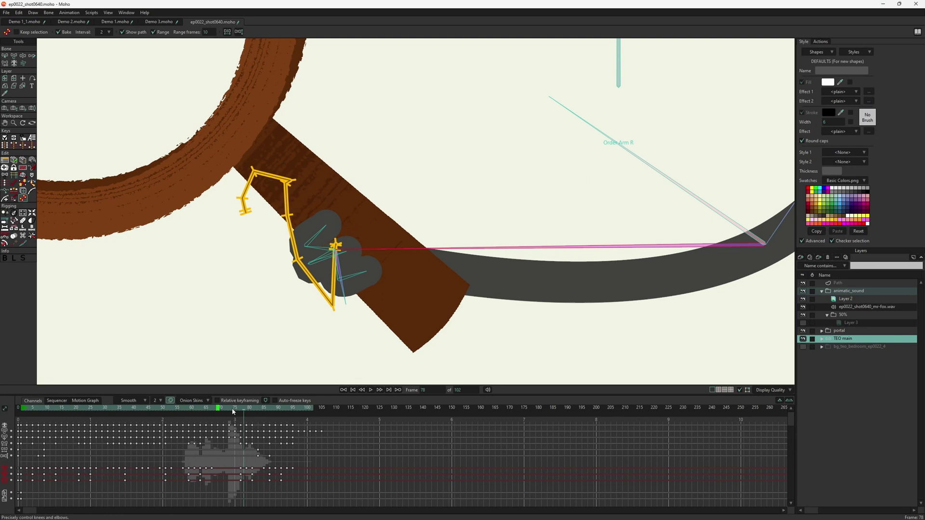
- Scrub to about frame 87 and nudge the hand pose slightly up-left
drag(232, 409, 271, 408)
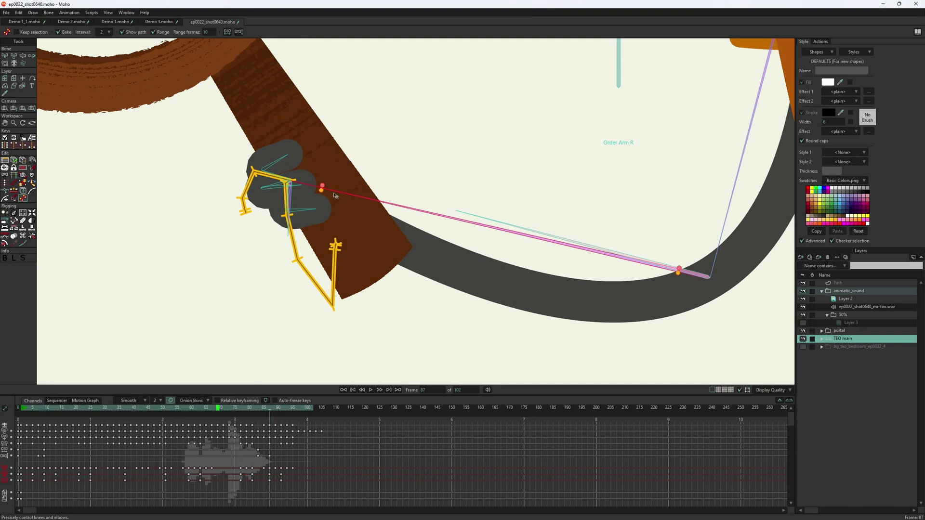
drag(323, 193, 286, 190)
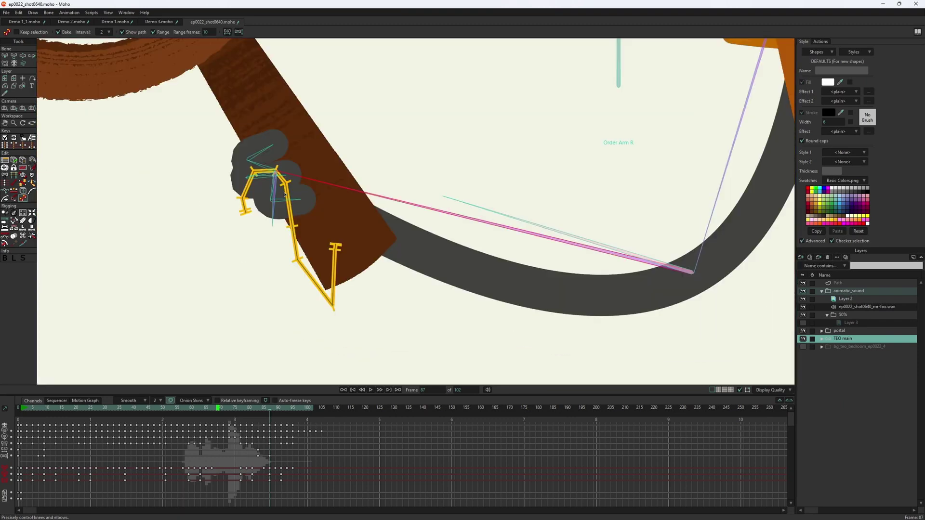